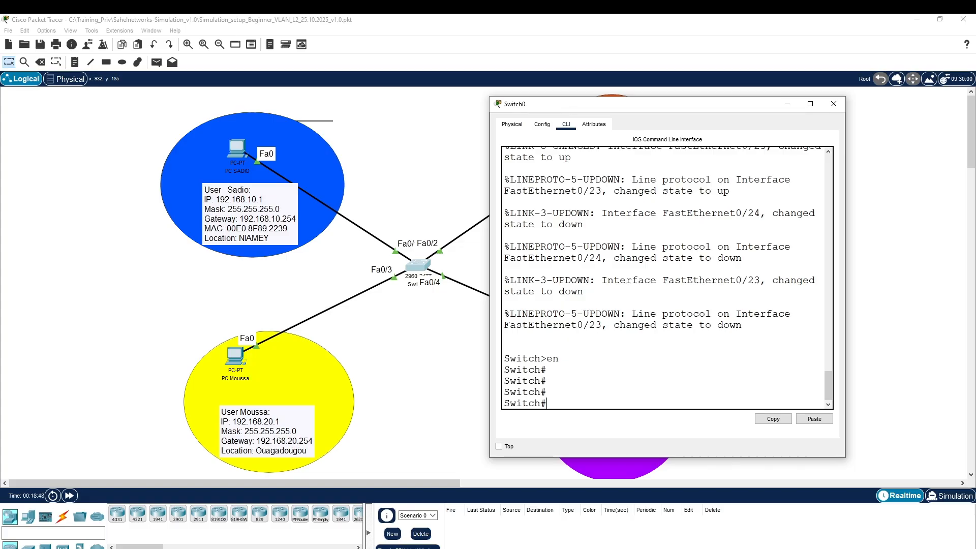
# Enter global configuration mode on Switch0 with conf t.
pyautogui.write('con ft')
pyautogui.press('Return')
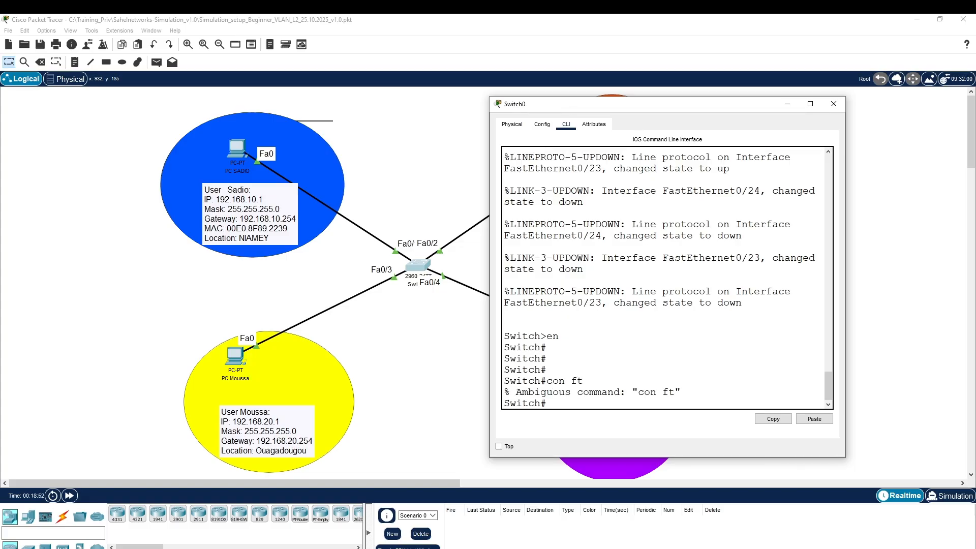
pyautogui.write('conf t')
pyautogui.press('Return')
pyautogui.press('Return')
pyautogui.press('Return')
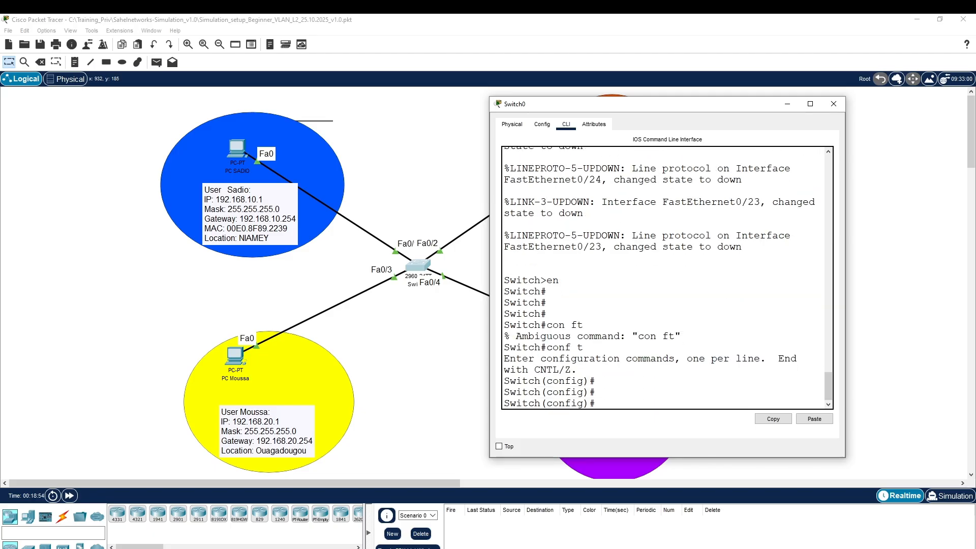
# Create VLAN 10 on the switch and name it Marketing.
pyautogui.write('vlan 10')
pyautogui.press('Return')
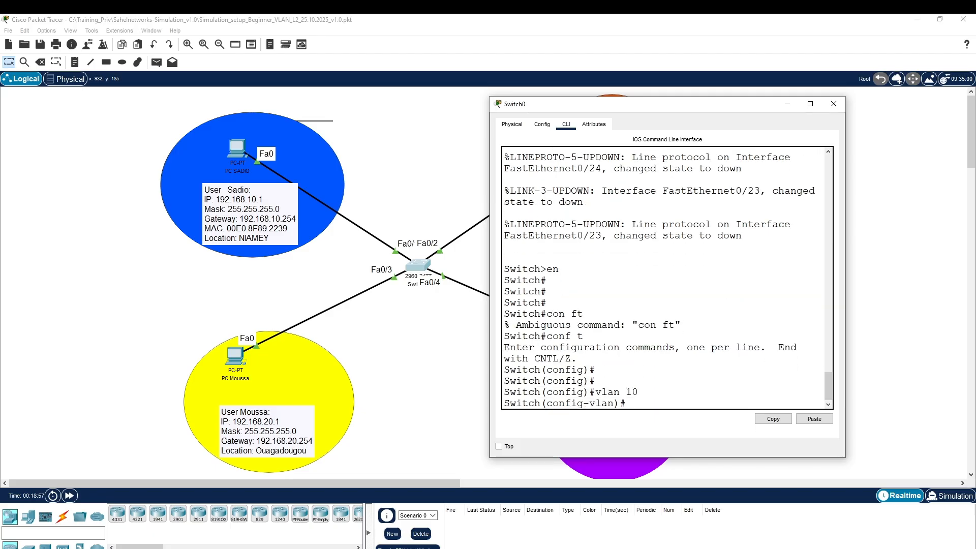
pyautogui.write('na')
pyautogui.press('Tab')
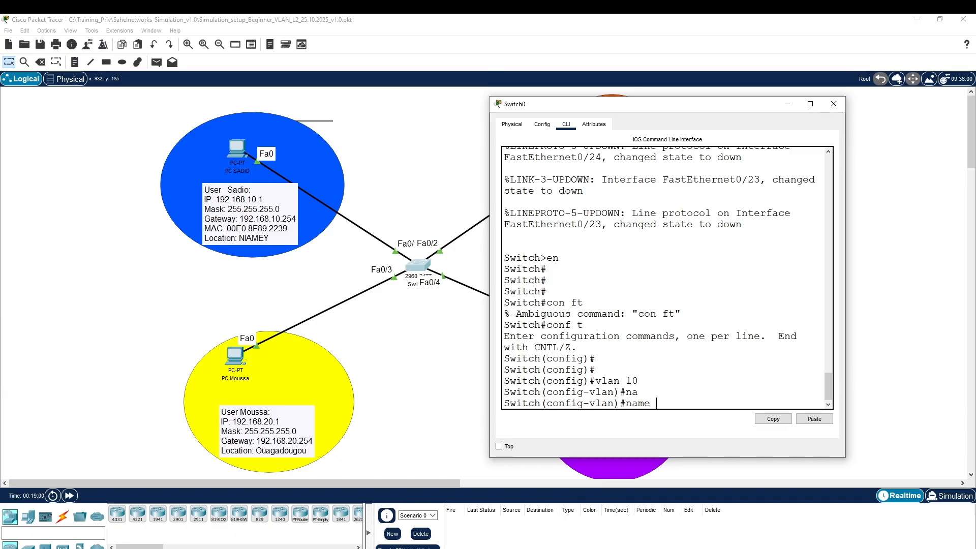
pyautogui.write('Marketing')
pyautogui.press('Return')
# Create VLAN 20 on the switch and name it Sales.
pyautogui.write('vlan 20')
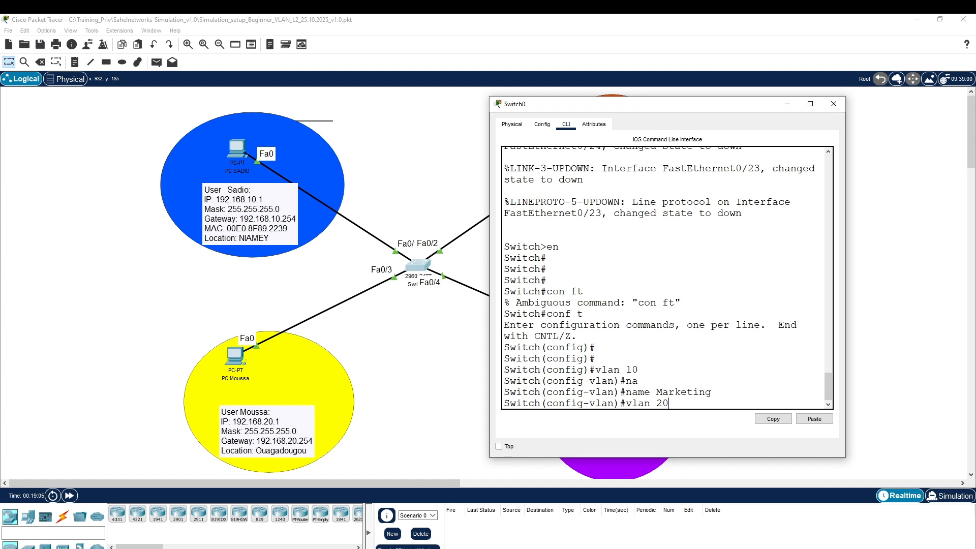
pyautogui.press('Return')
pyautogui.write('name')
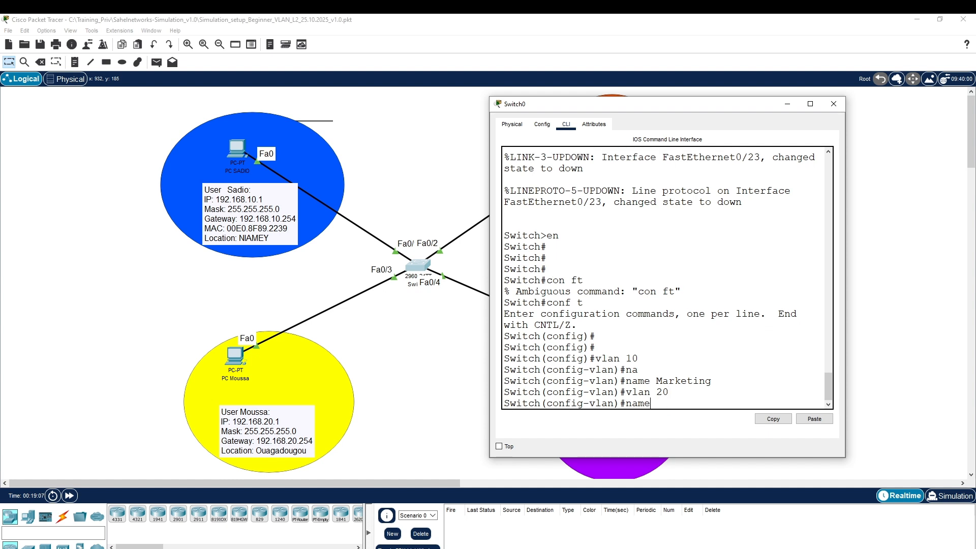
pyautogui.press('Tab')
pyautogui.write('Sales')
pyautogui.press('Return')
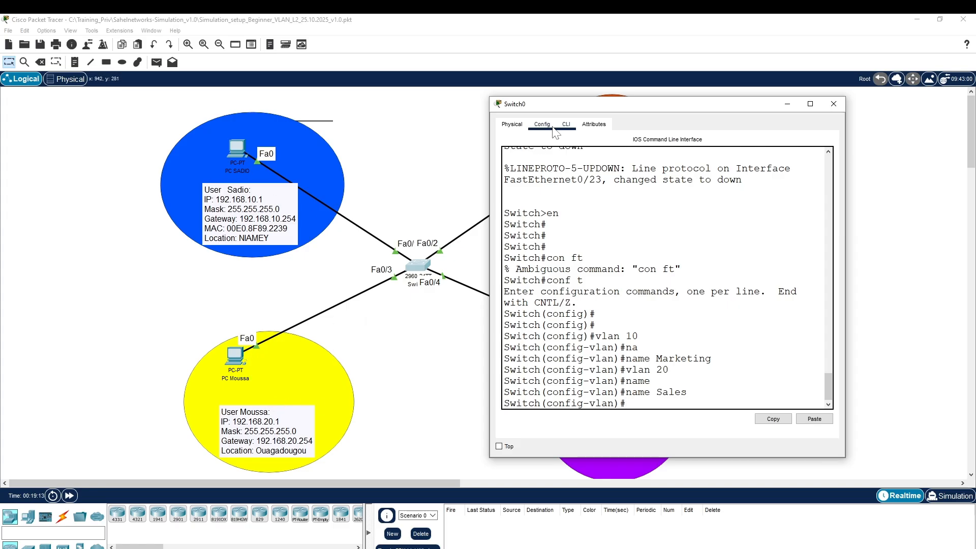
# Widen the Switch0 window, exit configuration mode with end, and display the VLAN table with sh vlan.
pyautogui.moveTo(538, 101); pyautogui.dragTo(471, 74)
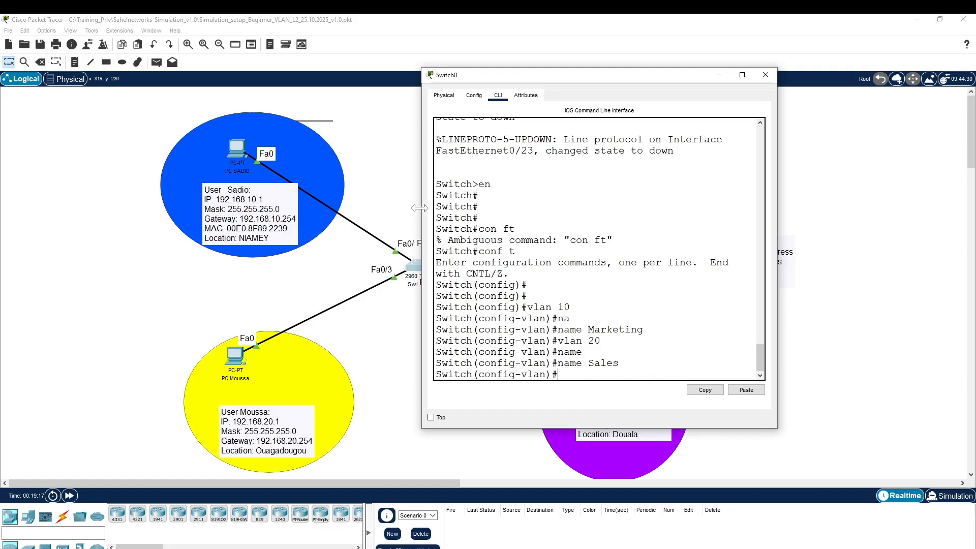
pyautogui.moveTo(421, 211); pyautogui.dragTo(232, 195)
pyautogui.write('end')
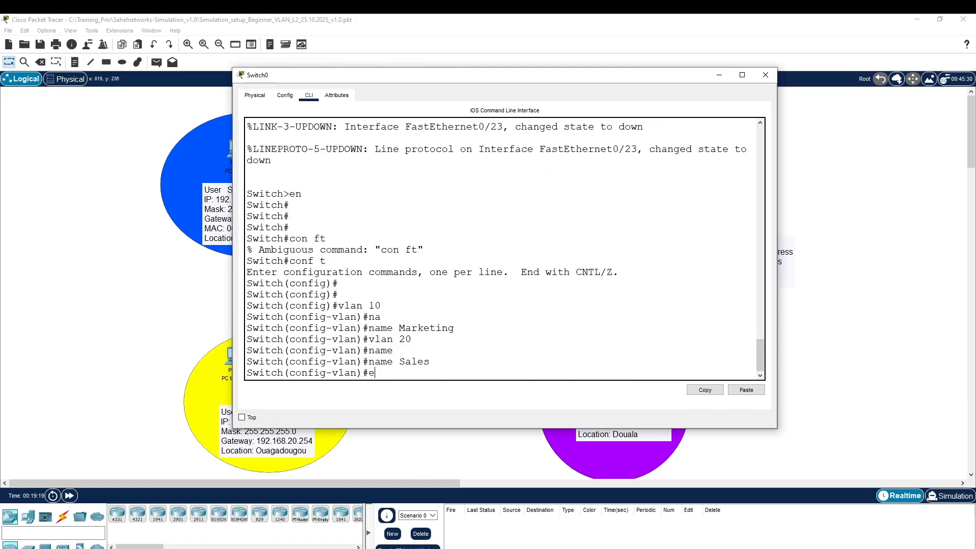
pyautogui.press('Return')
pyautogui.write('sh vlan')
pyautogui.press('Return')
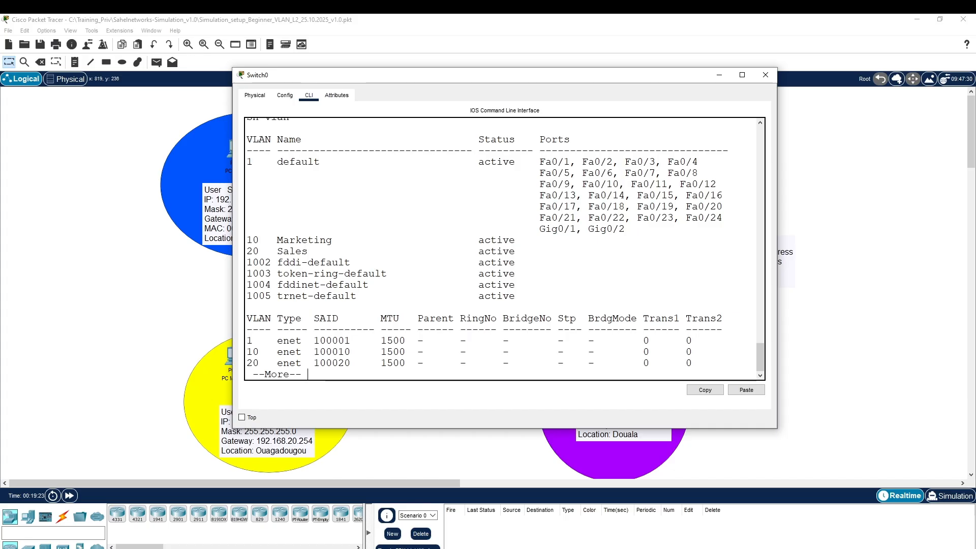
# Examine the default VLAN's ports and the Marketing and Sales entries against the topology, and quit the VLAN listing.
pyautogui.moveTo(540, 173); pyautogui.dragTo(625, 230)
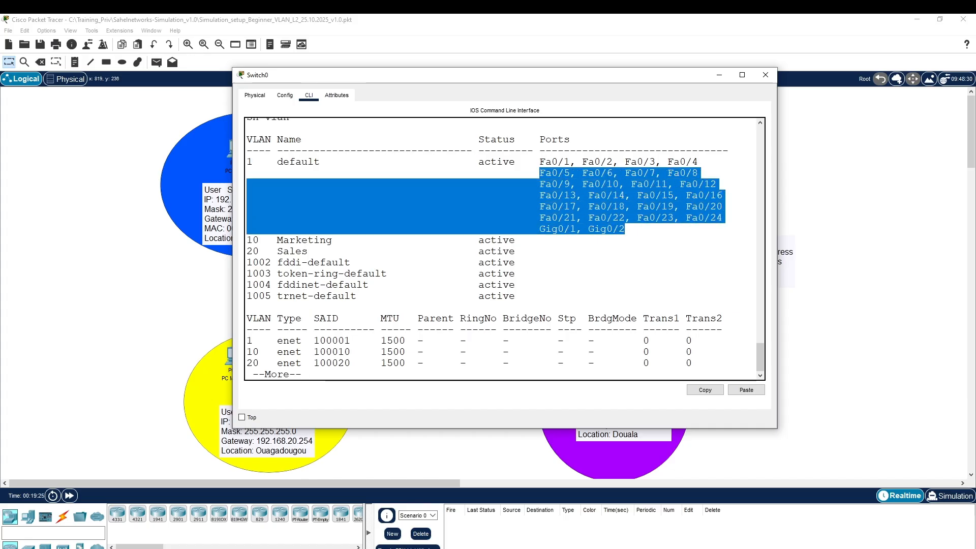
pyautogui.click(626, 230)
pyautogui.doubleClick(252, 161)
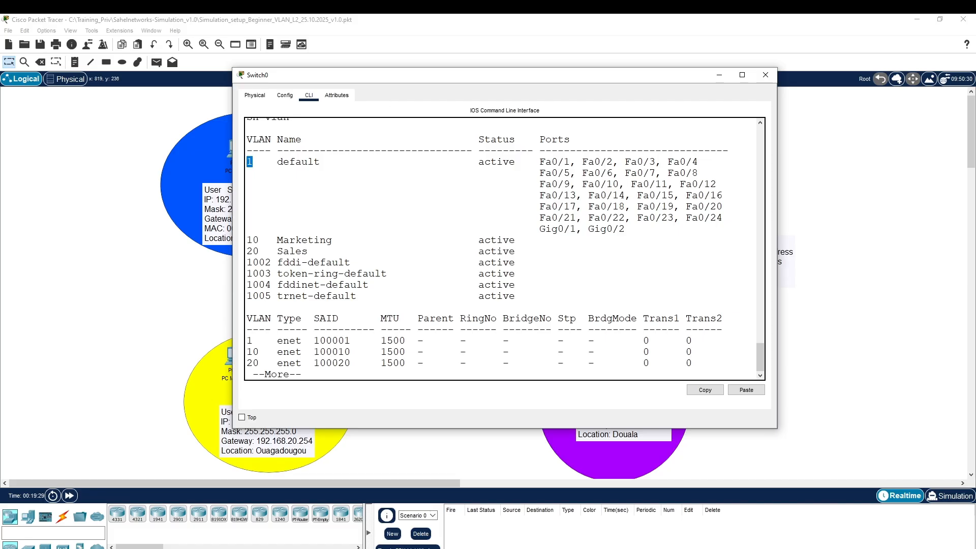
pyautogui.moveTo(247, 240); pyautogui.dragTo(338, 251)
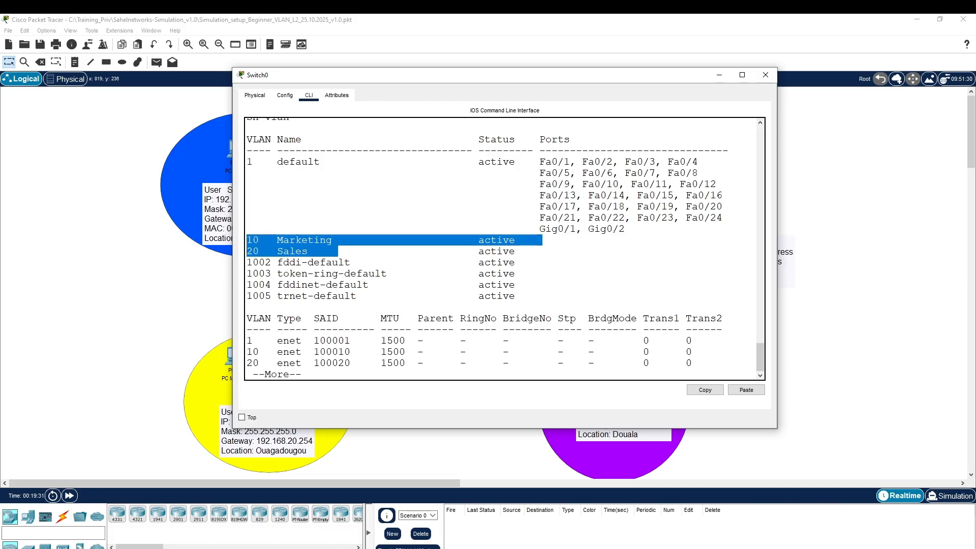
pyautogui.moveTo(423, 75); pyautogui.dragTo(456, 261)
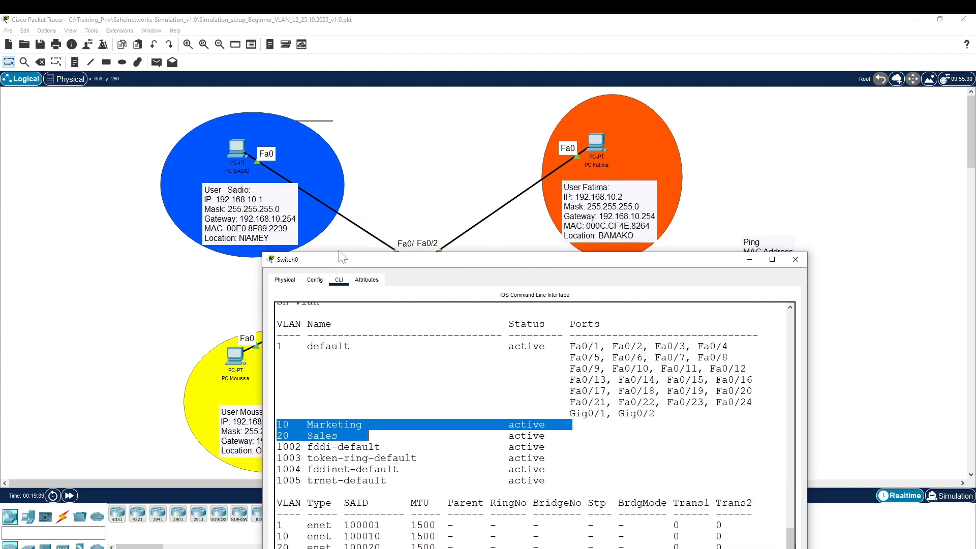
pyautogui.click(294, 424)
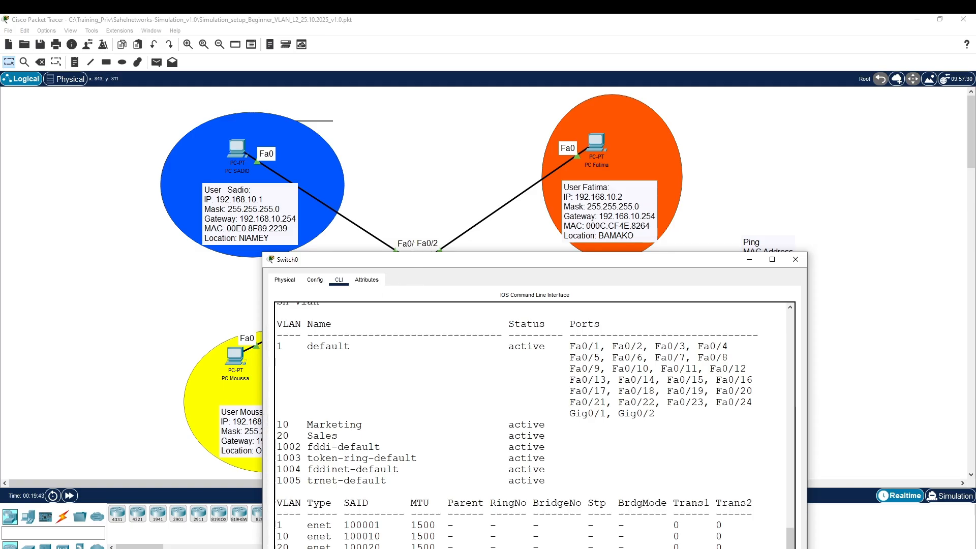
pyautogui.doubleClick(559, 425)
pyautogui.moveTo(499, 267); pyautogui.dragTo(685, 113)
pyautogui.write('q')
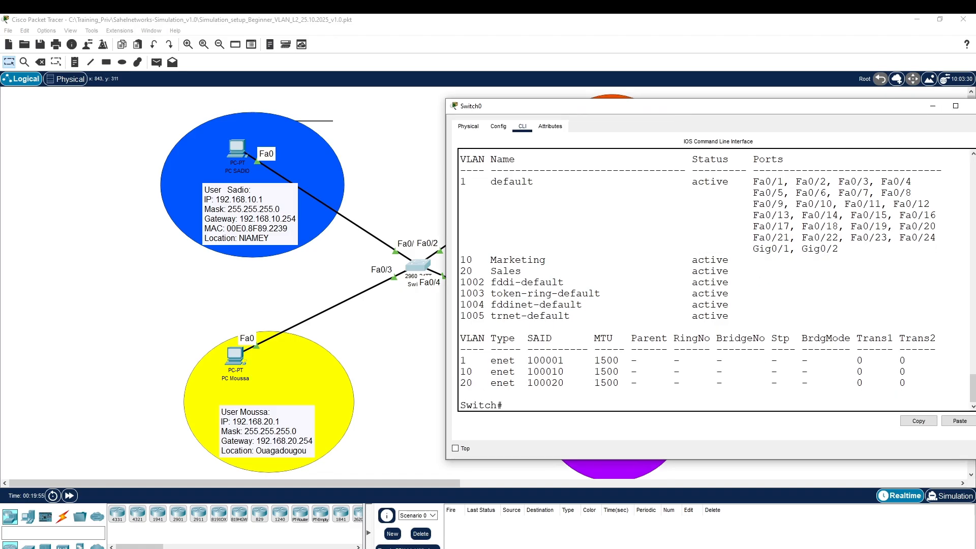
# Return to global configuration mode and set the interface range fa0/1-2 to switchport access mode.
pyautogui.write('conf t')
pyautogui.press('Return')
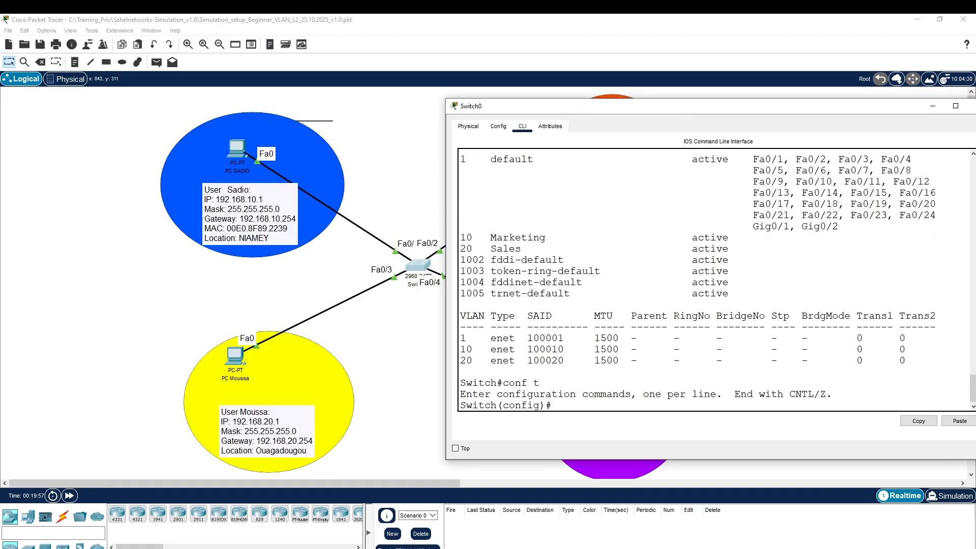
pyautogui.write('int  ran fa0/1-2')
pyautogui.press('Return')
pyautogui.write('swi')
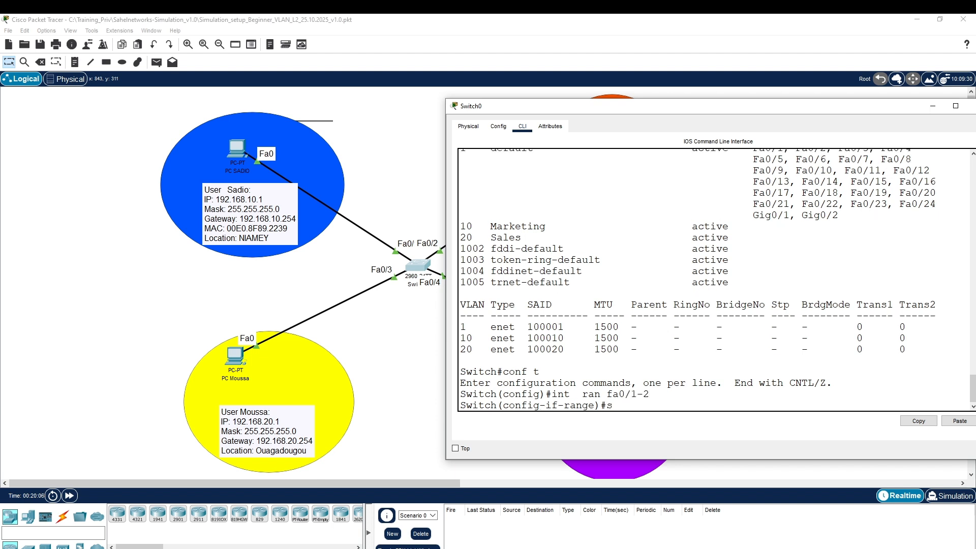
pyautogui.press('Tab')
pyautogui.write('mod acc')
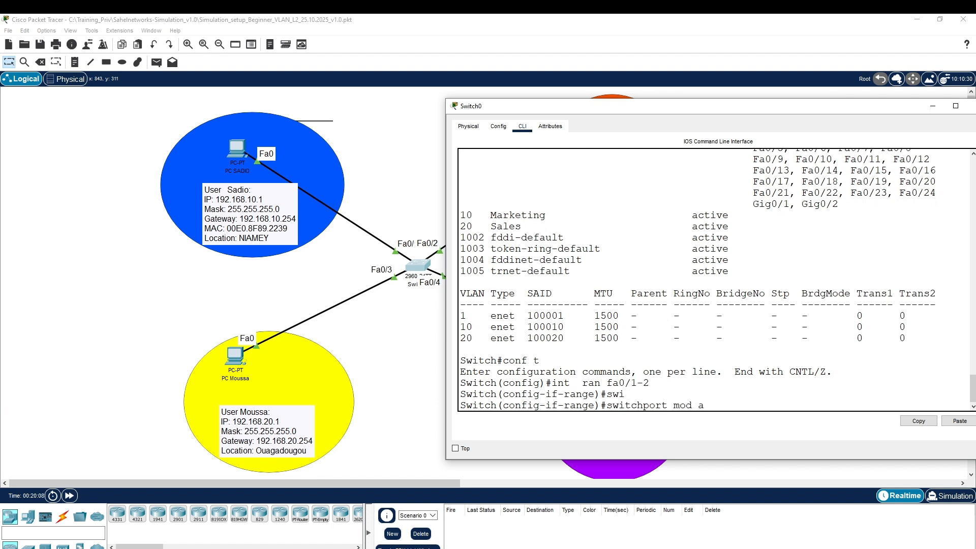
pyautogui.press('Tab')
pyautogui.press('Return')
# Assign the selected interfaces Fa0/1 and Fa0/2 to access VLAN 10.
pyautogui.write('swi')
pyautogui.press('Tab')
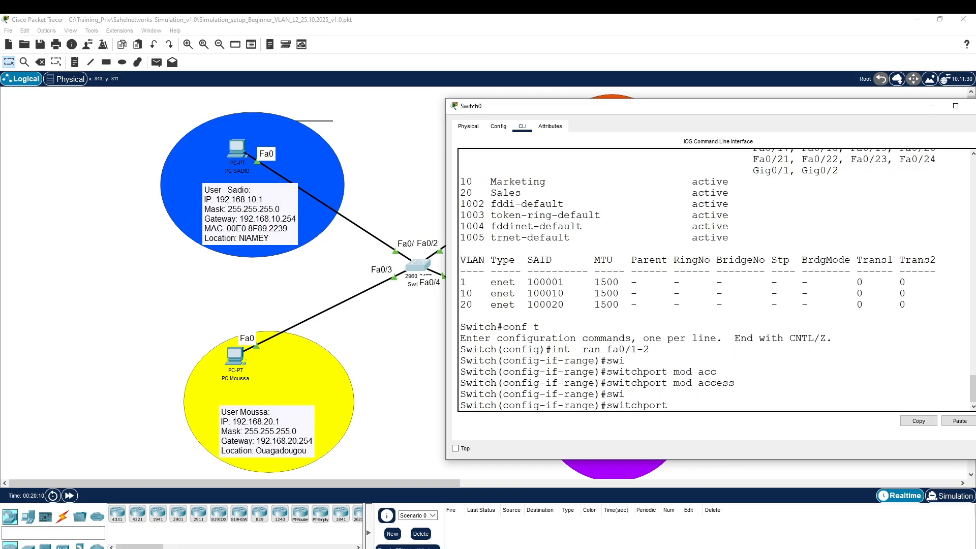
pyautogui.write('acc')
pyautogui.press('Tab')
pyautogui.write('vlan 10')
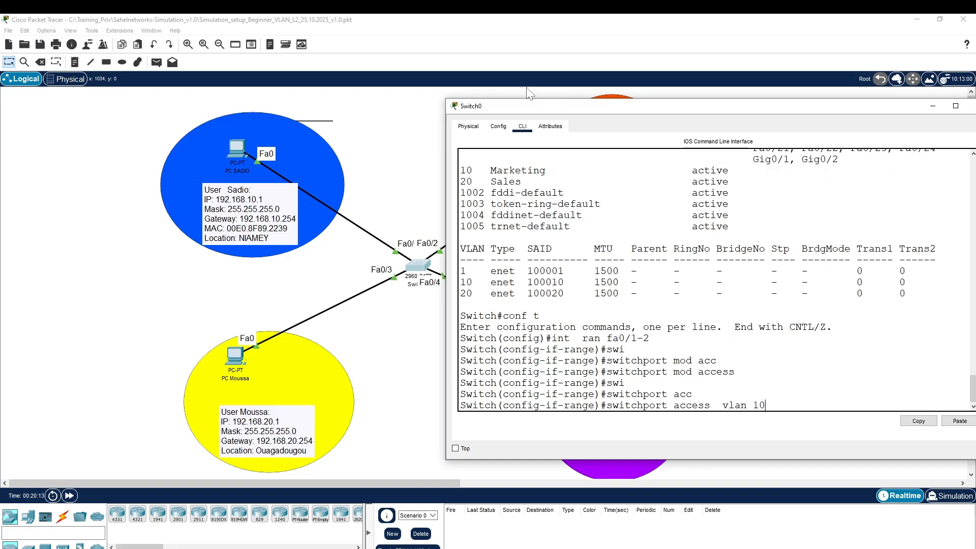
pyautogui.press('Return')
# Display the VLAN table with do sh vlan and check the ports assigned to Marketing.
pyautogui.write('do sh vlan')
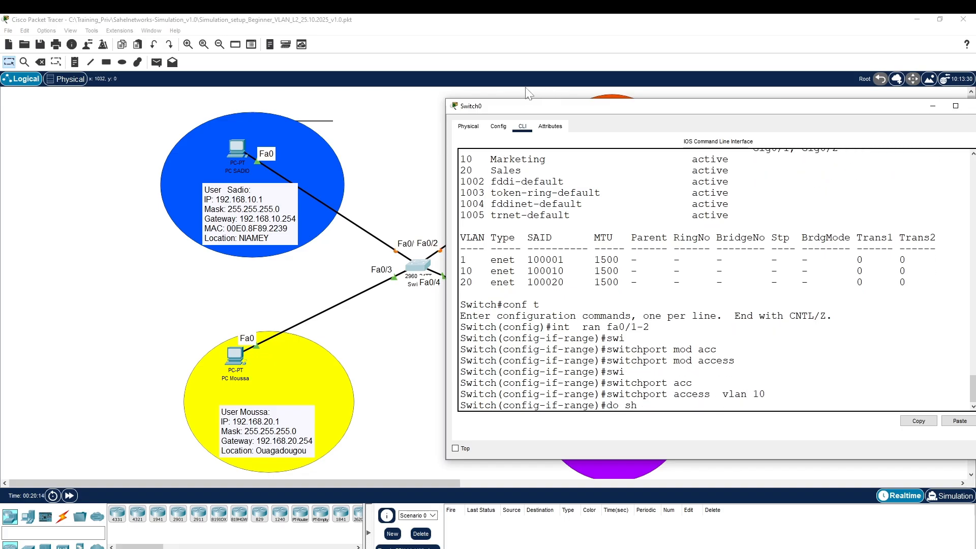
pyautogui.press('Return')
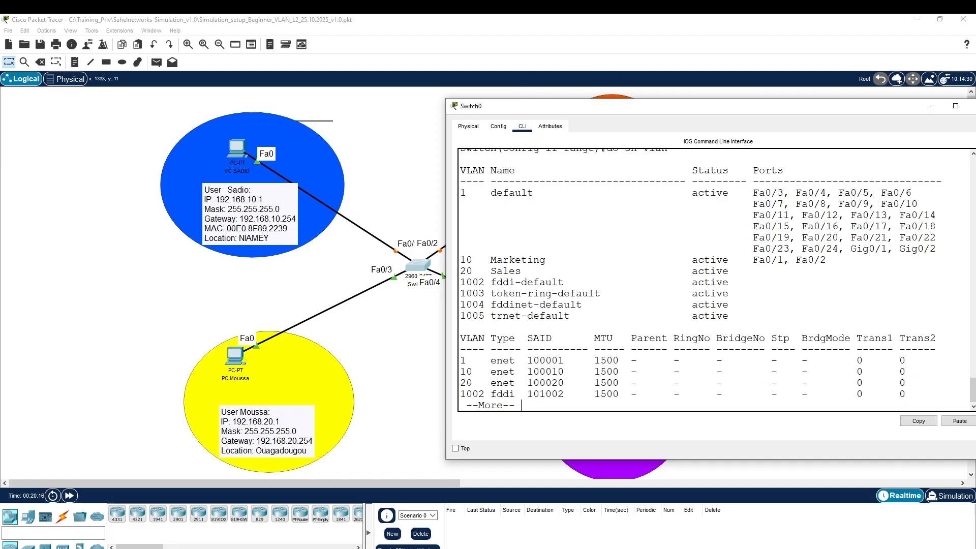
pyautogui.moveTo(827, 260); pyautogui.dragTo(753, 260)
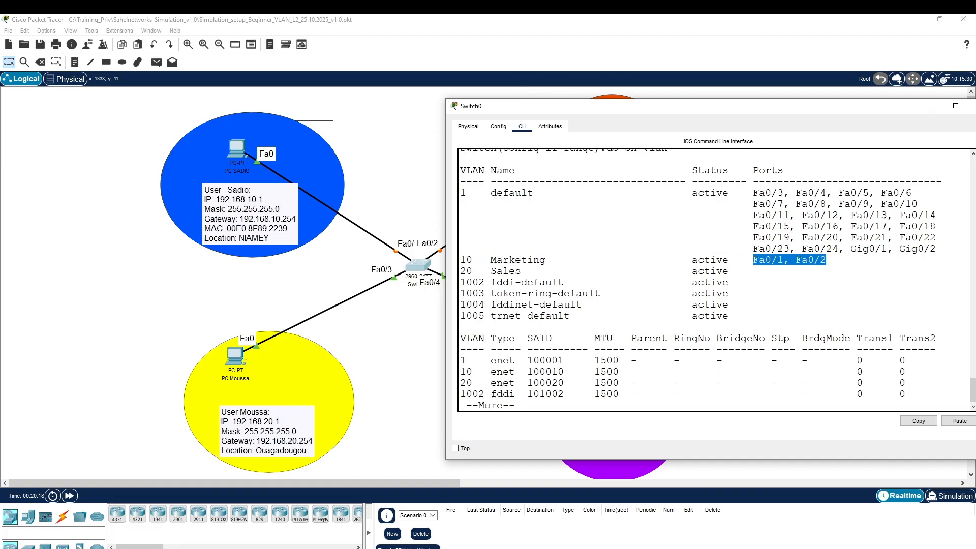
# Review the entered access-mode and VLAN 10 assignment commands, and quit the VLAN listing.
pyautogui.scroll(5, 714, 279)
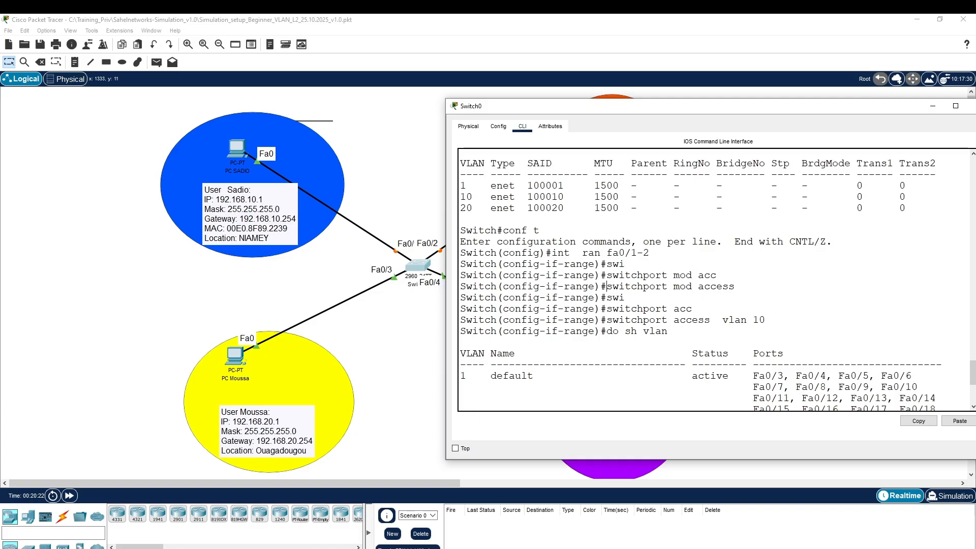
pyautogui.moveTo(606, 286); pyautogui.dragTo(740, 286)
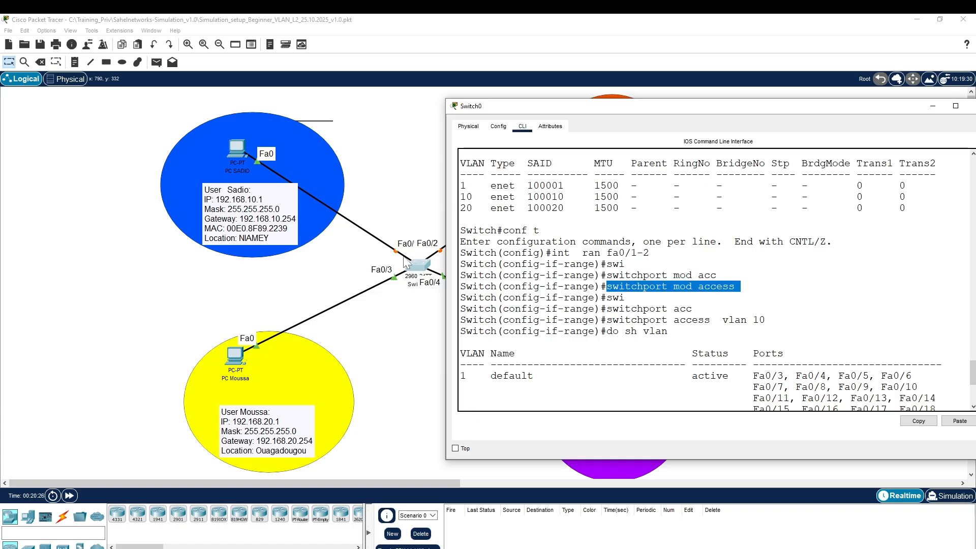
pyautogui.doubleClick(759, 319)
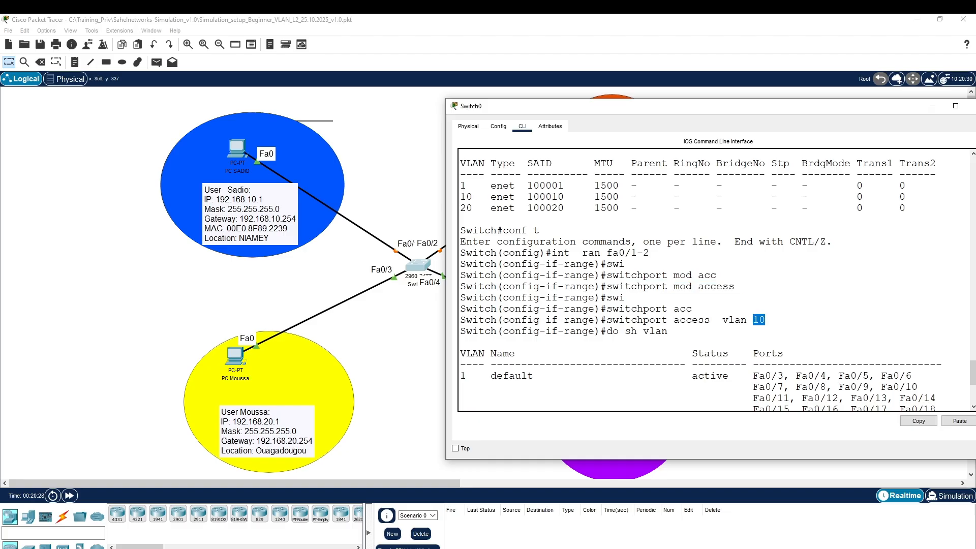
pyautogui.moveTo(763, 320); pyautogui.dragTo(607, 320)
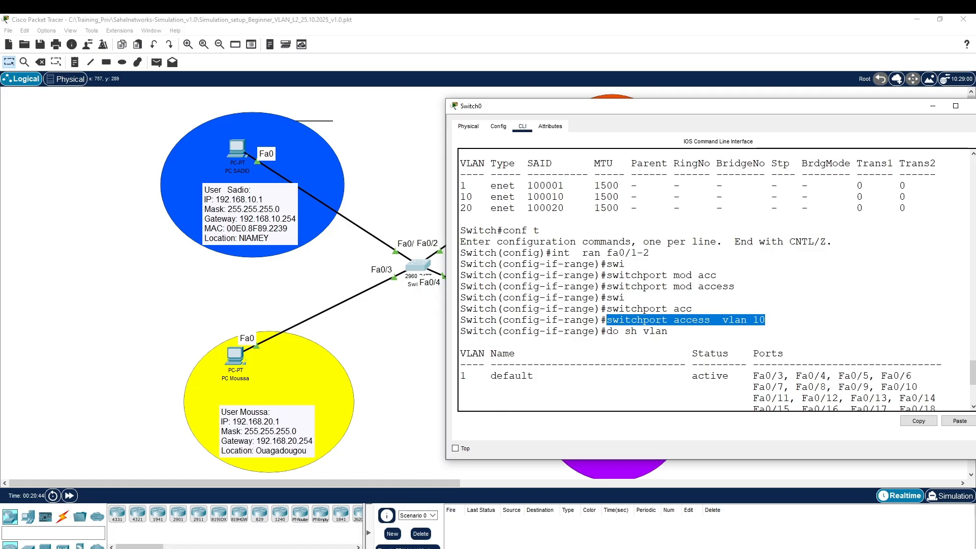
pyautogui.scroll(-6, 715, 280)
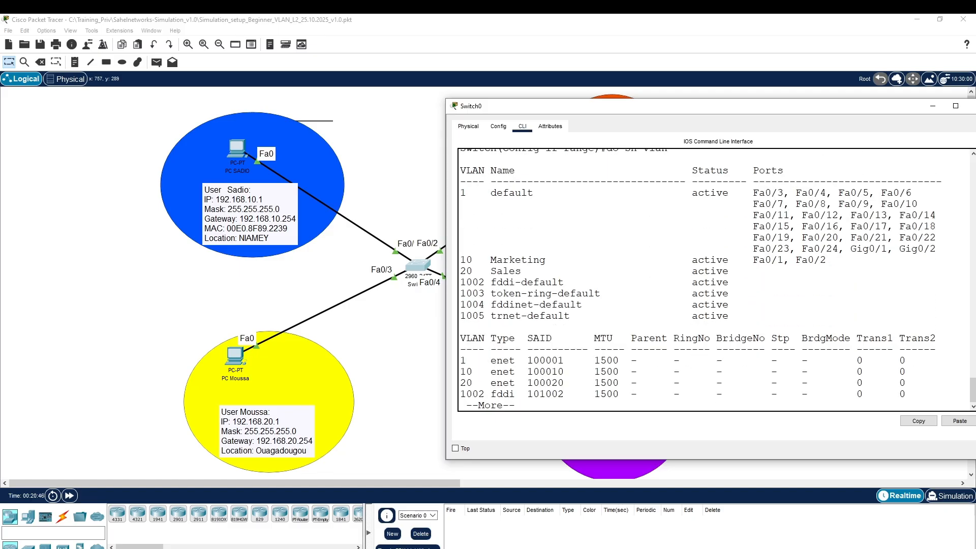
pyautogui.press('Return')
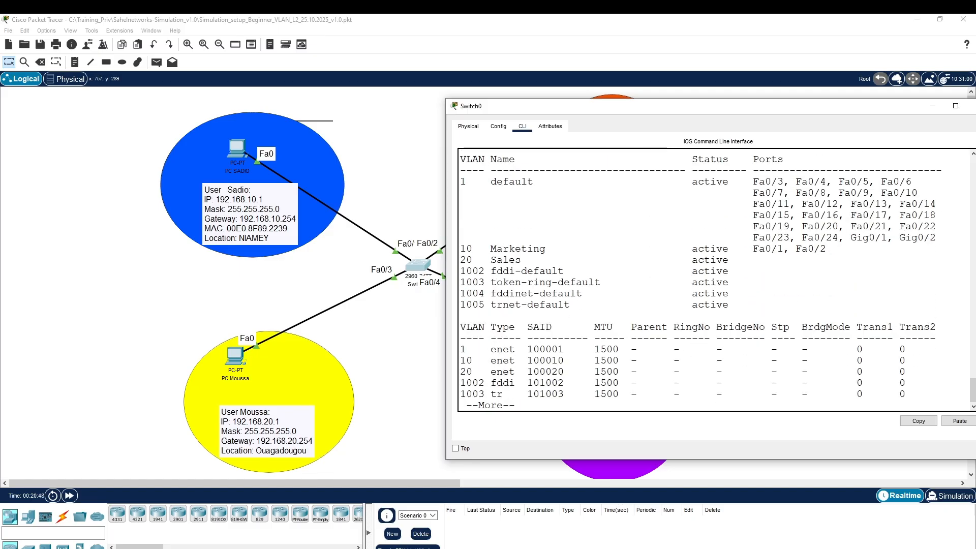
pyautogui.press('q')
# Set the interface range fa0/3-4 to switchport access mode.
pyautogui.press('Up')
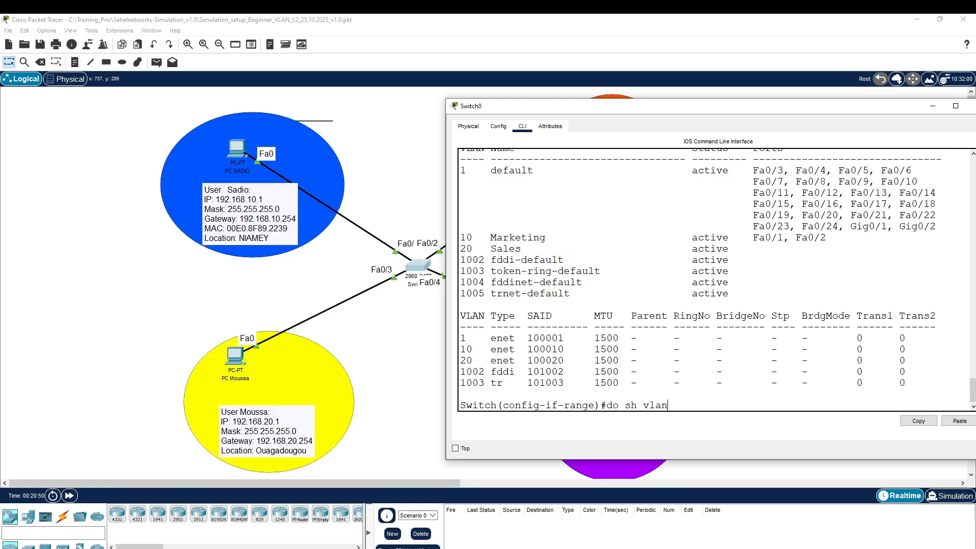
pyautogui.press('Up')
pyautogui.press('Up')
pyautogui.press('Up')
pyautogui.press('BackSpace')
pyautogui.press('BackSpace')
pyautogui.write('3-4')
pyautogui.press('Return')
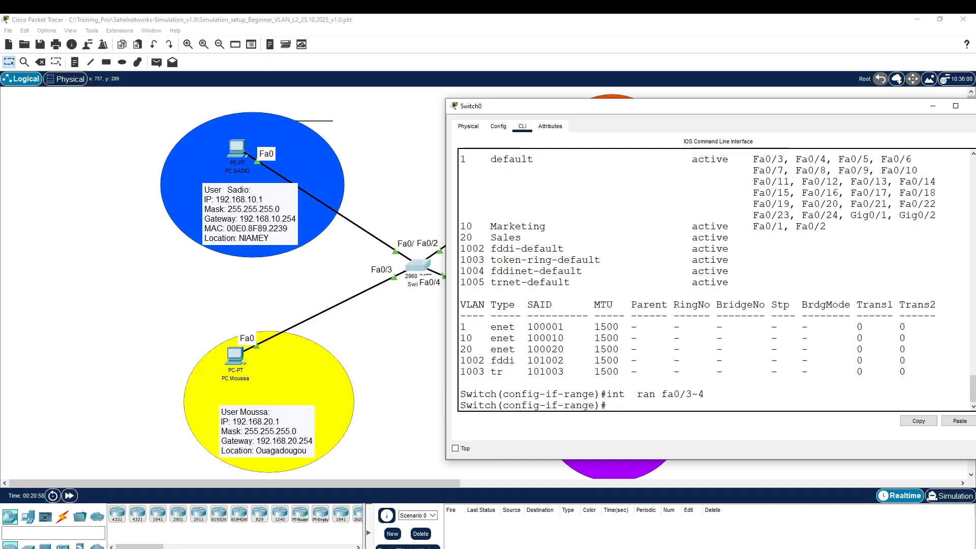
pyautogui.write('swi')
pyautogui.press('Tab')
pyautogui.write('mo')
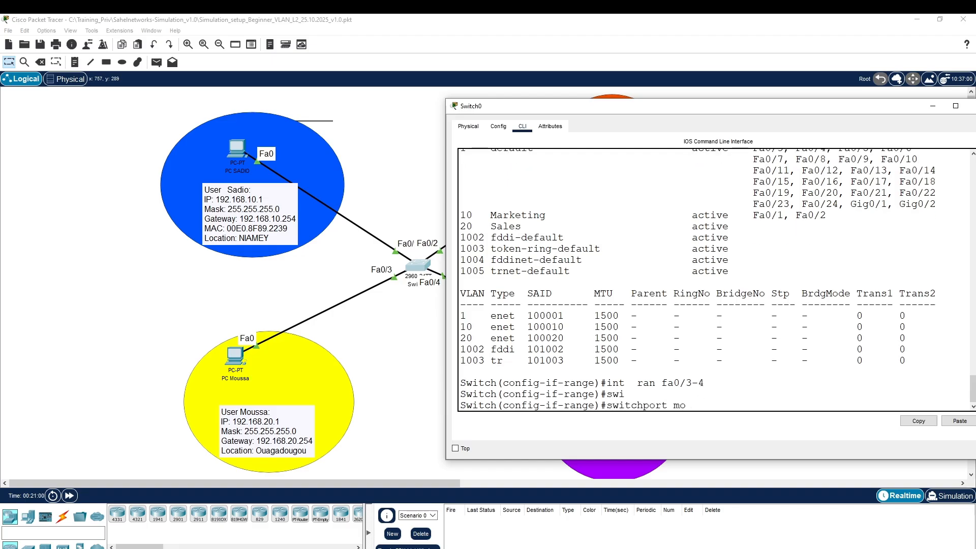
pyautogui.write(' acc')
pyautogui.press('Tab')
pyautogui.press('Return')
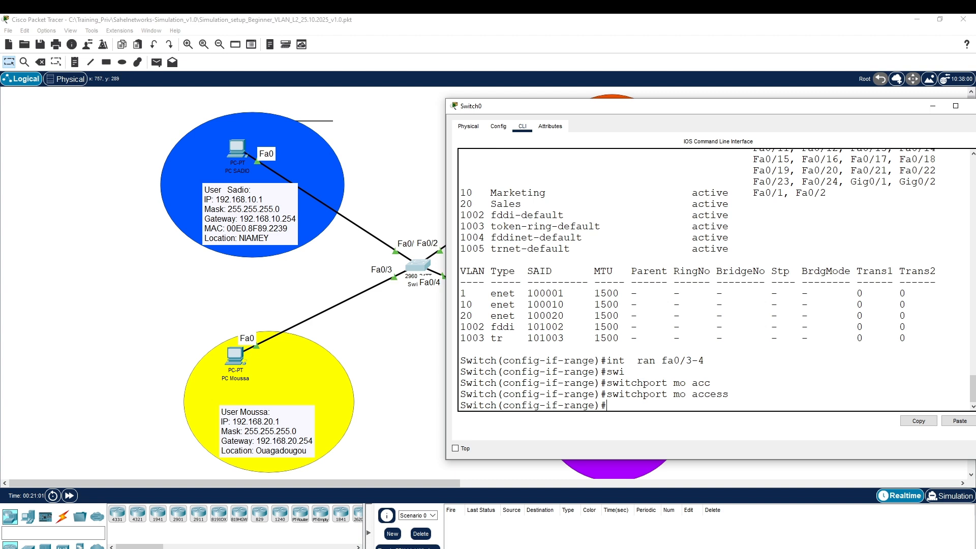
# Assign the selected interfaces Fa0/3 and Fa0/4 to access VLAN 20.
pyautogui.write('swi')
pyautogui.press('Tab')
pyautogui.write('acc')
pyautogui.press('Tab')
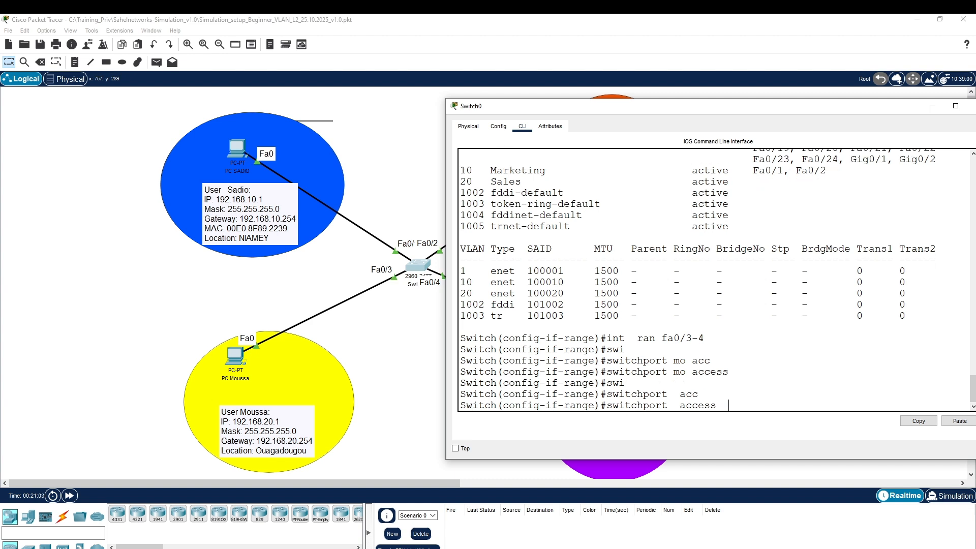
pyautogui.write('vlan 20')
pyautogui.press('Return')
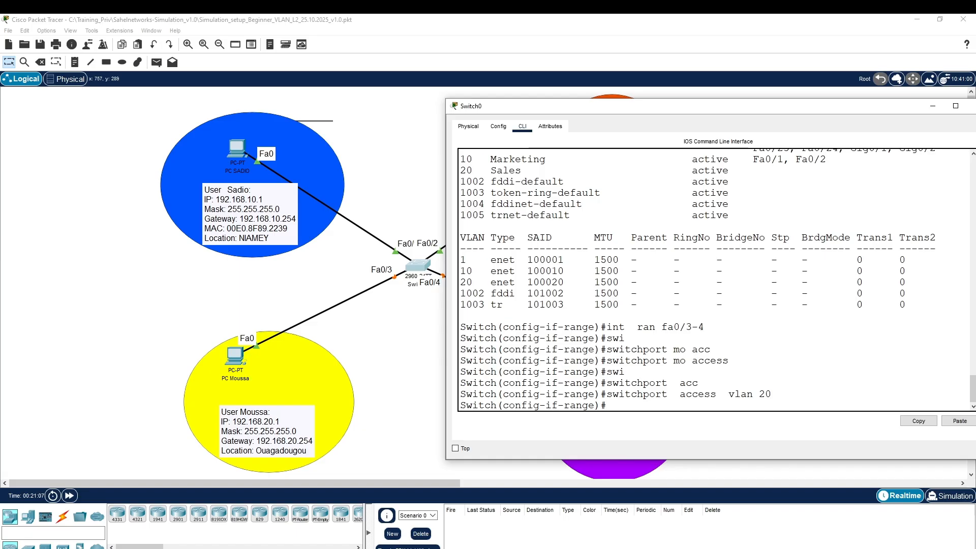
# Display the VLAN table with do sh vlan, check the Marketing and Sales port assignments, and put the switch window away.
pyautogui.write('do sh vlan')
pyautogui.press('Return')
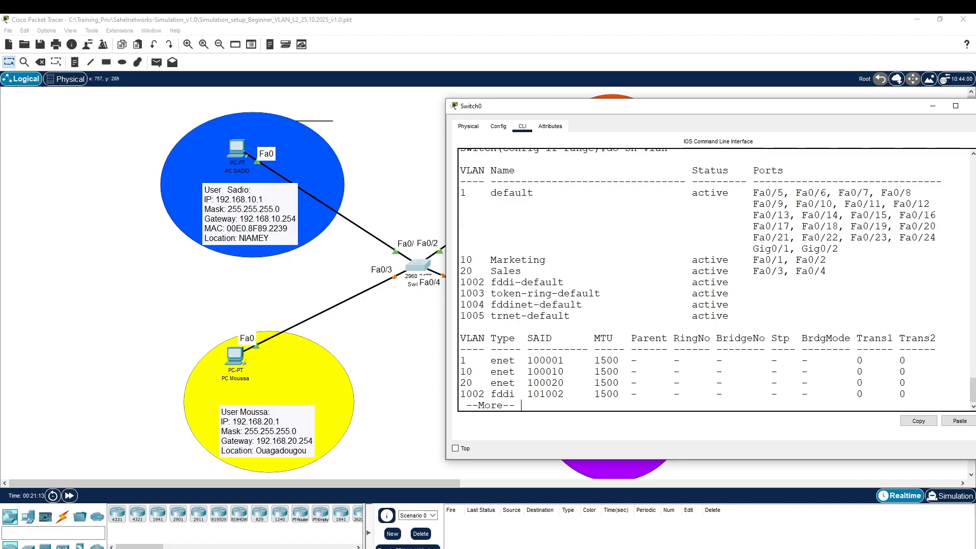
pyautogui.moveTo(827, 271); pyautogui.dragTo(729, 248)
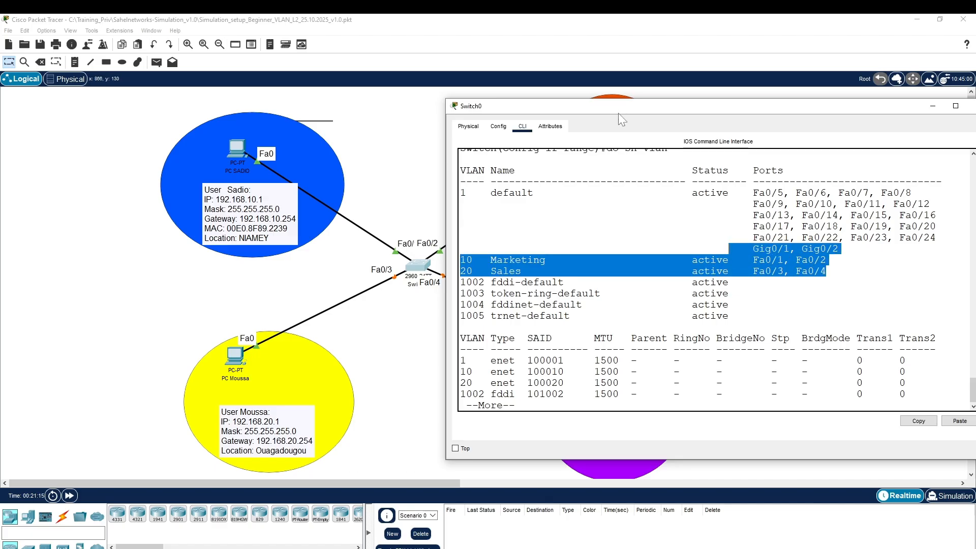
pyautogui.moveTo(618, 112); pyautogui.dragTo(451, 134)
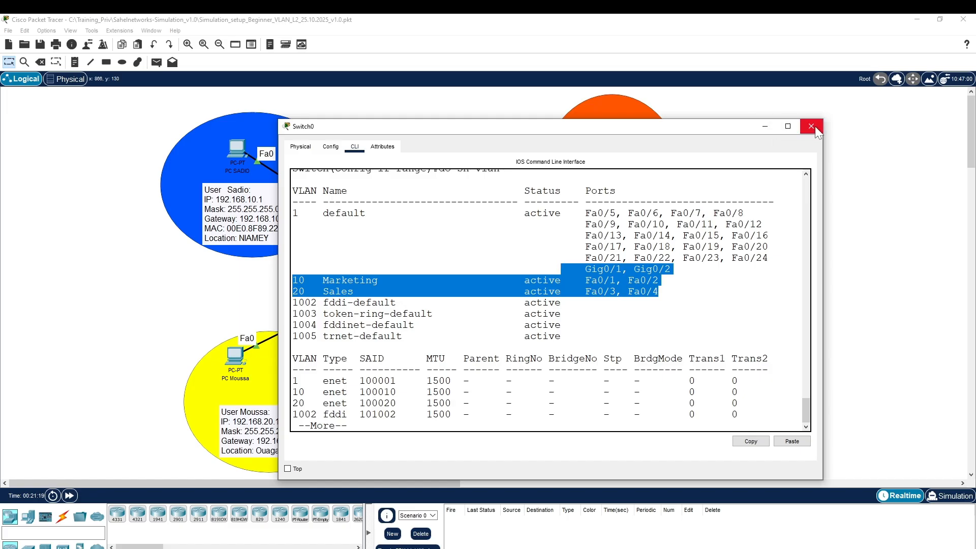
pyautogui.click(764, 127)
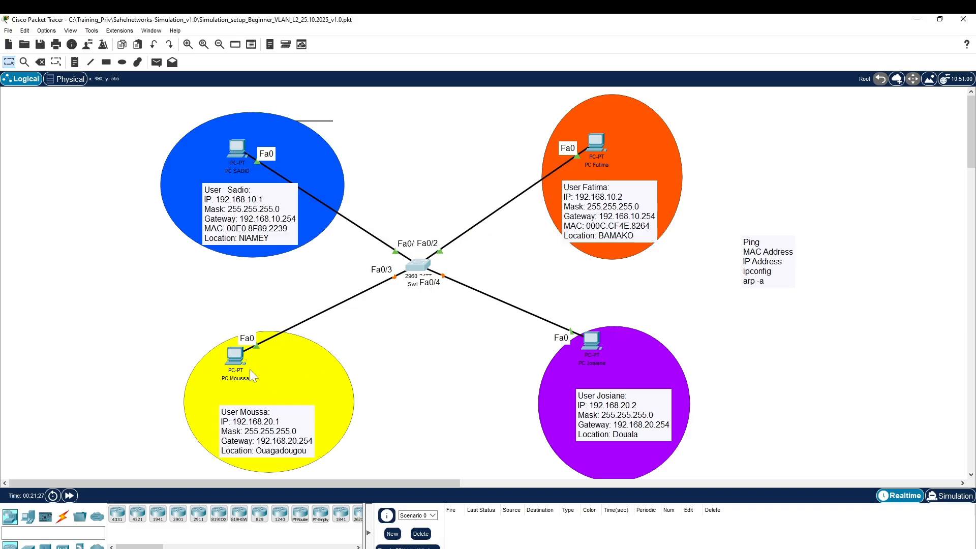
# Ping 192.168.10.2 from the command prompt of the PC in the blue area to test connectivity within VLAN 10.
pyautogui.click(237, 149)
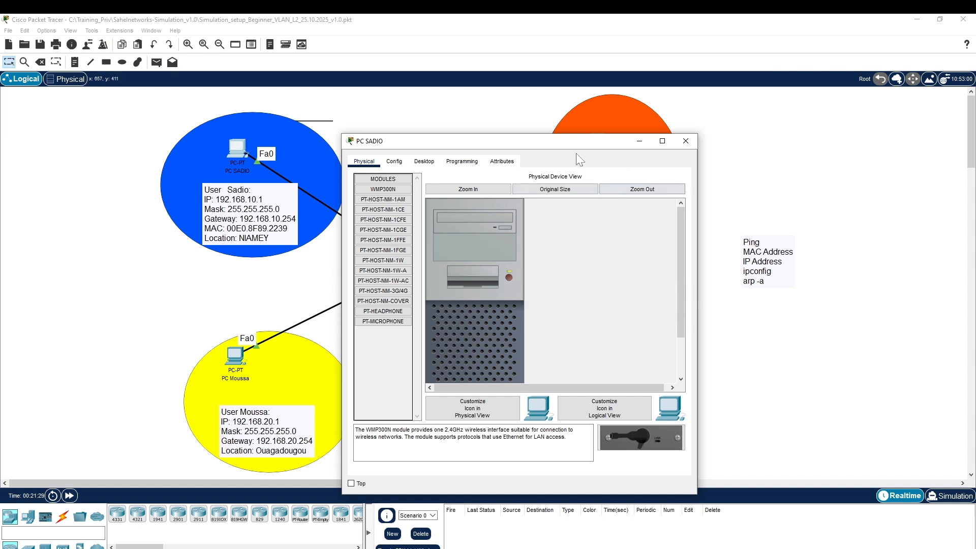
pyautogui.click(424, 162)
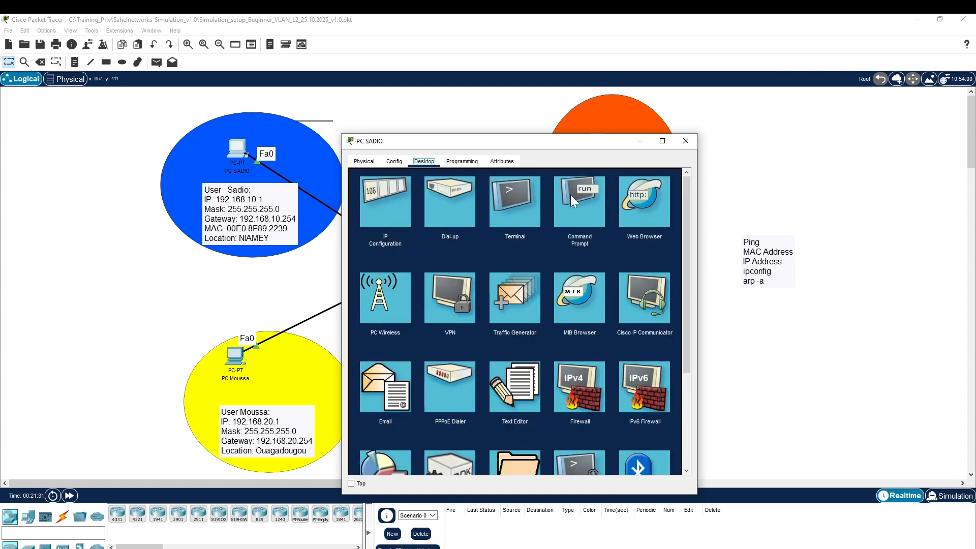
pyautogui.click(571, 201)
pyautogui.write('pin')
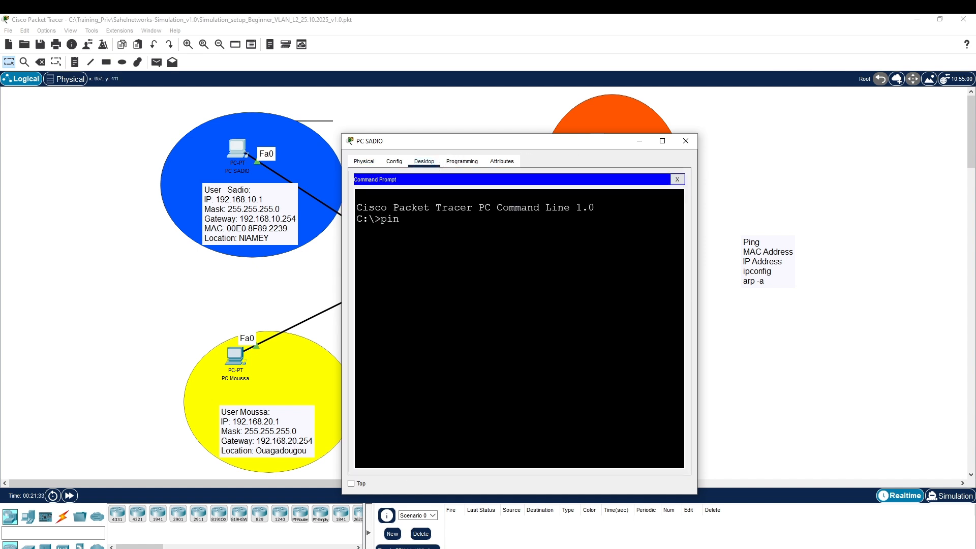
pyautogui.write('g 192.168.10.2')
pyautogui.press('Return')
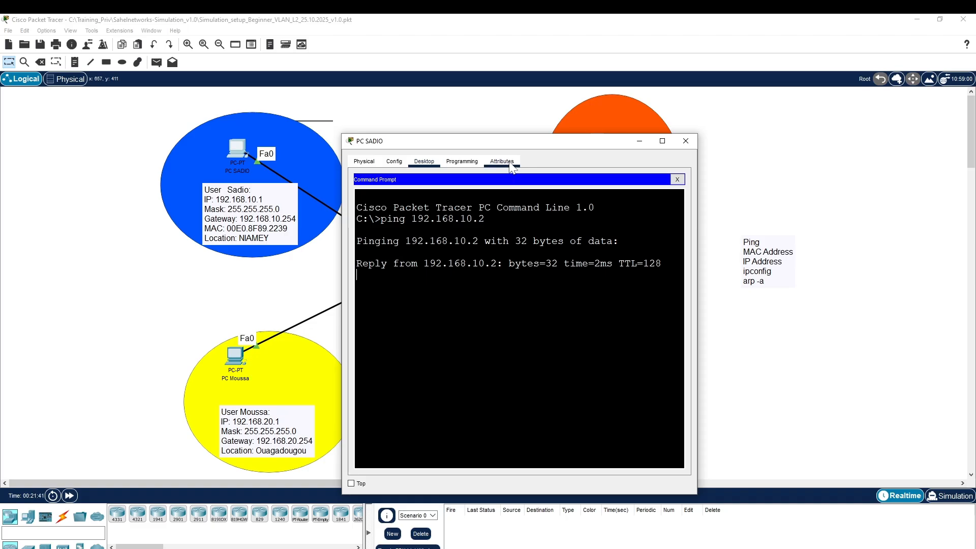
pyautogui.moveTo(509, 143); pyautogui.dragTo(667, 84)
# Ping 192.168.20.1 from the same VLAN 10 PC to test connectivity to VLAN 20.
pyautogui.press('Up')
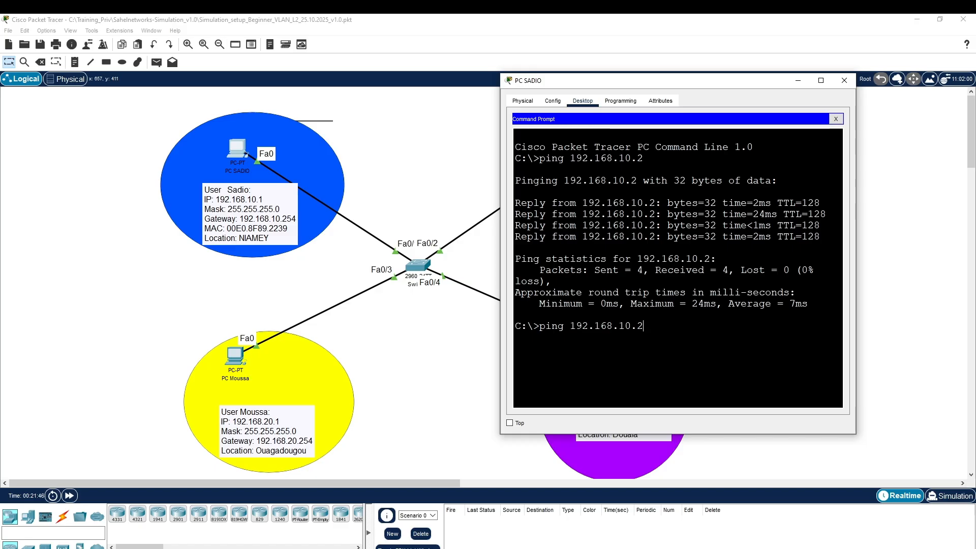
pyautogui.press('BackSpace')
pyautogui.press('BackSpace')
pyautogui.press('BackSpace')
pyautogui.press('BackSpace')
pyautogui.write('20')
pyautogui.press('Return')
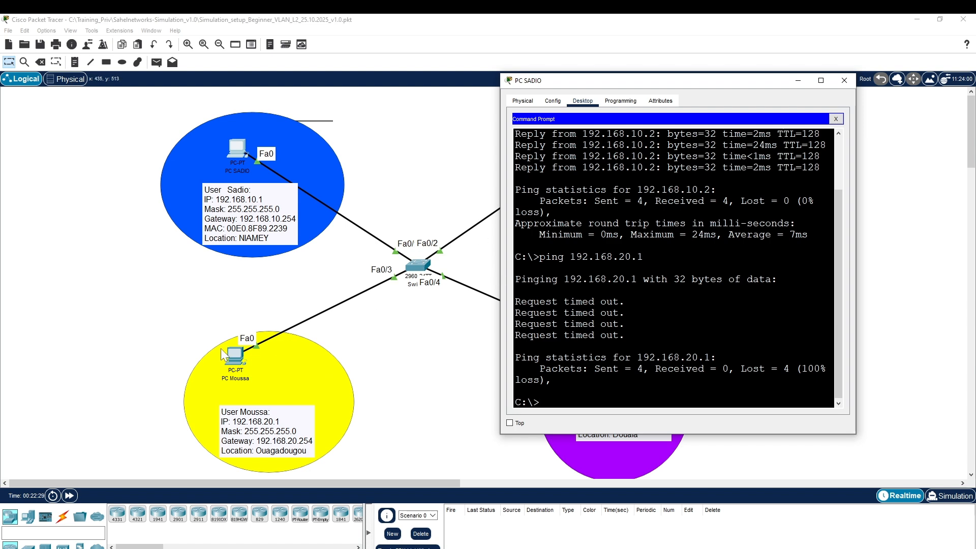
# Ping 192.168.20.2 from the command prompt of the PC in the yellow area to test connectivity within VLAN 20.
pyautogui.click(235, 356)
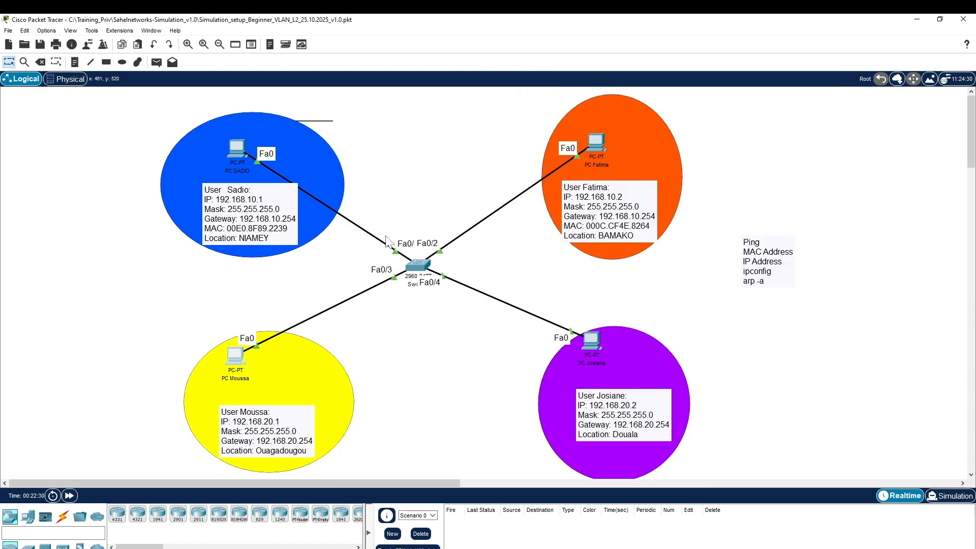
pyautogui.click(423, 162)
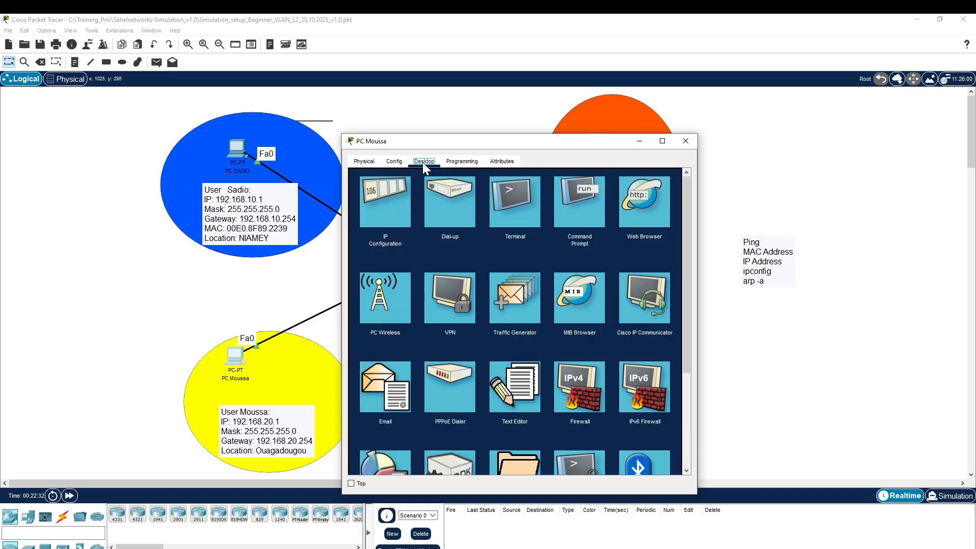
pyautogui.click(585, 213)
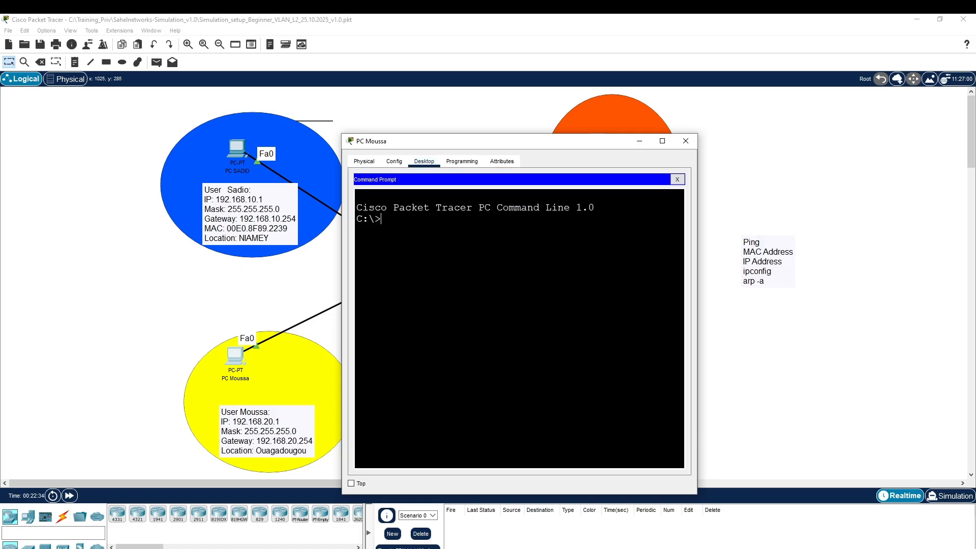
pyautogui.write('ping 192.168.20.2')
pyautogui.press('Return')
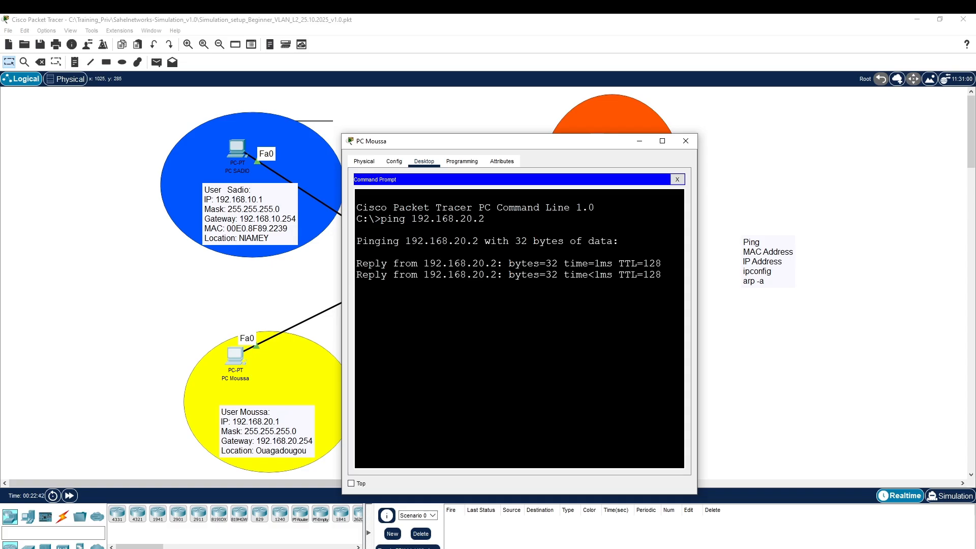
pyautogui.moveTo(495, 147); pyautogui.dragTo(624, 102)
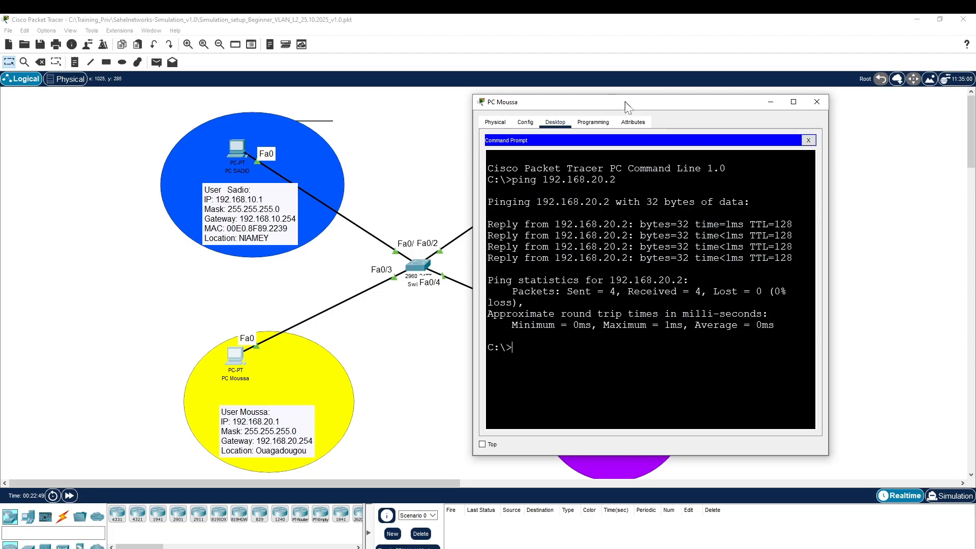
pyautogui.moveTo(624, 102); pyautogui.dragTo(630, 82)
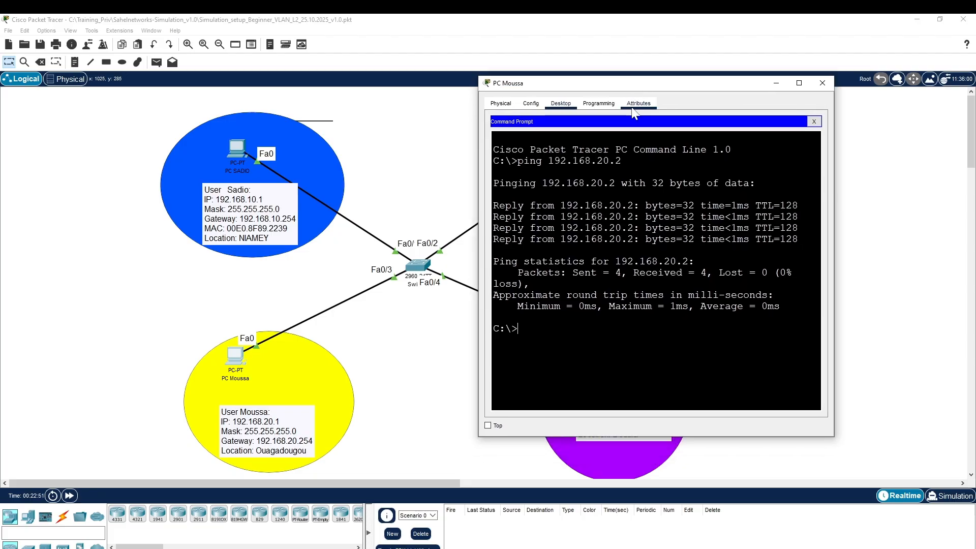